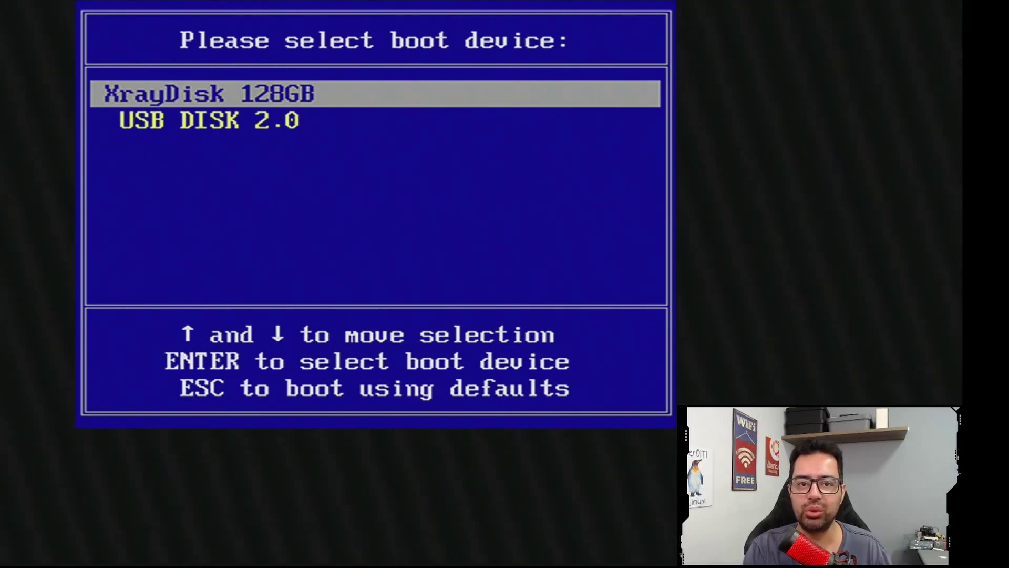
Step: Boot from USB DISK 2.0 and load the trisquel-mini_10.0.1_amd64.iso image
key("Down")
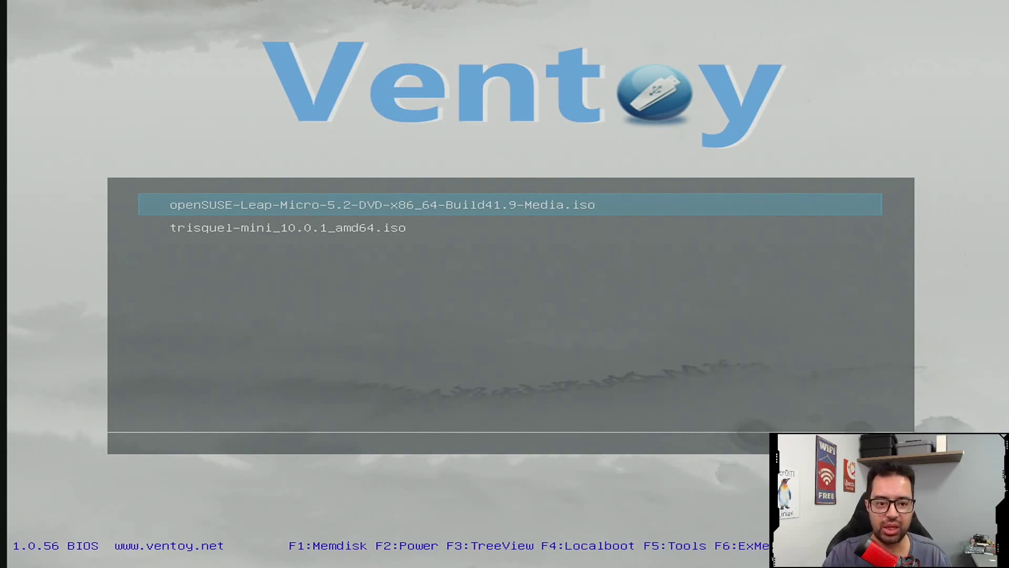
key("Down")
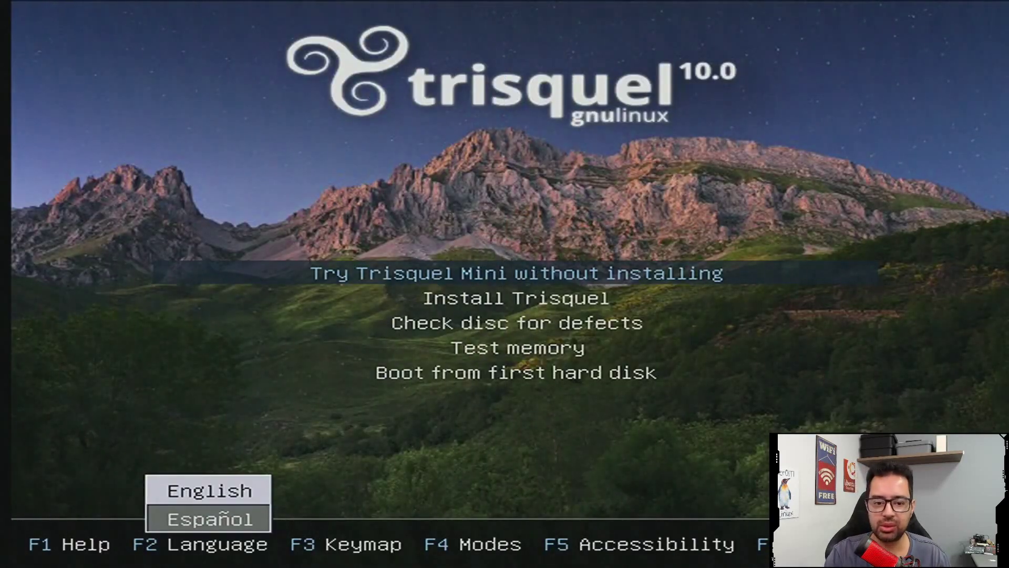
Step: Set the boot screen language to English and start the Install Trisquel option
key("Up")
key("Down")
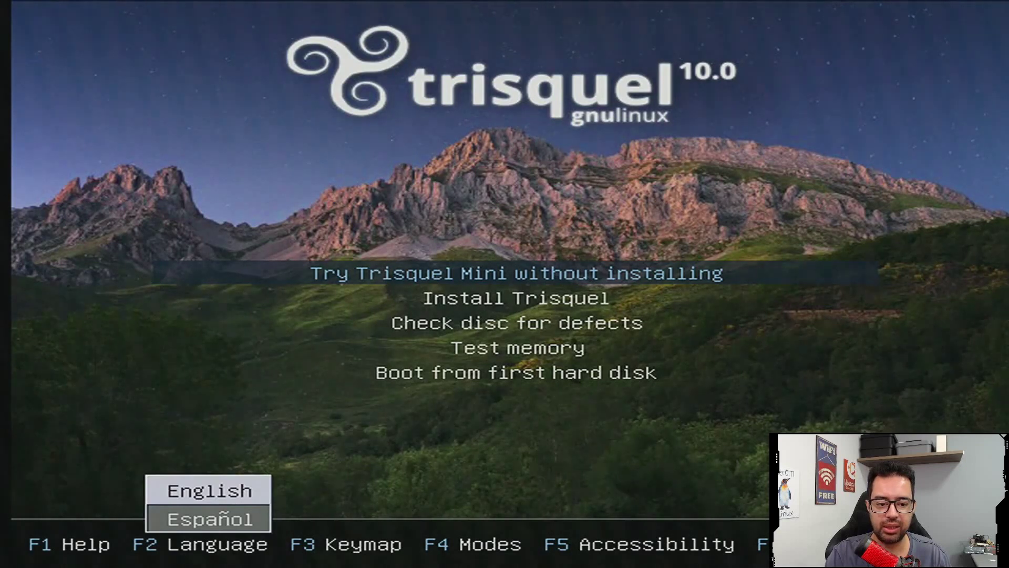
key("Up")
key("Down")
key("Up")
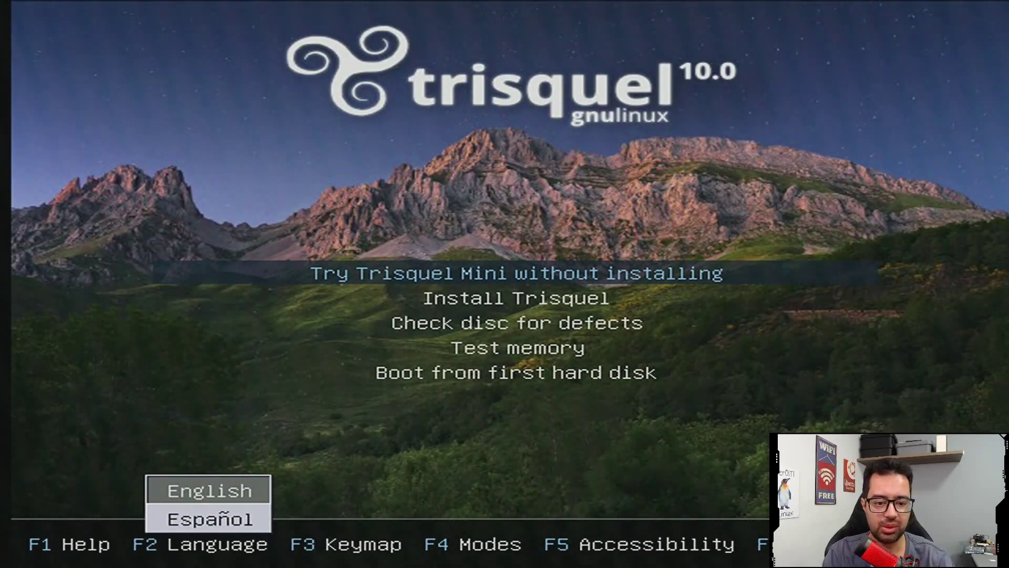
key("Return")
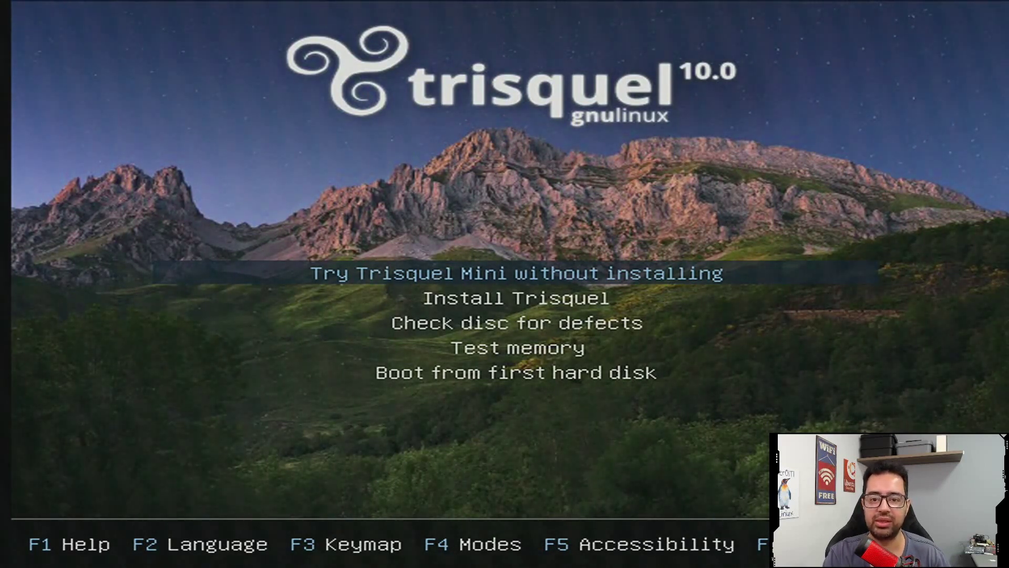
key("Down")
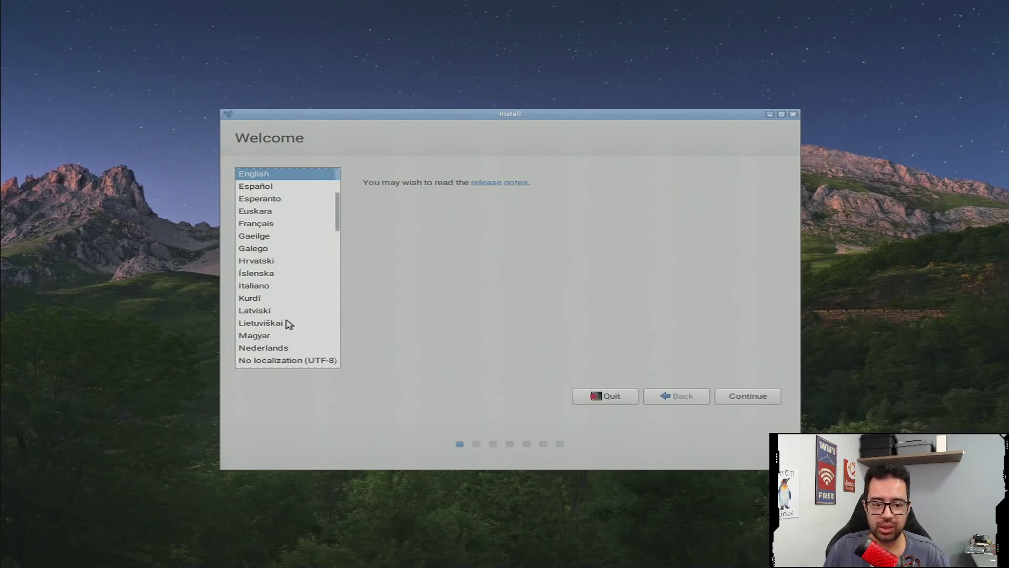
Step: Choose Português do Brasil as the installer language and accept the Portuguese (Brazil) keyboard layout
scroll(289, 323, "down", 3)
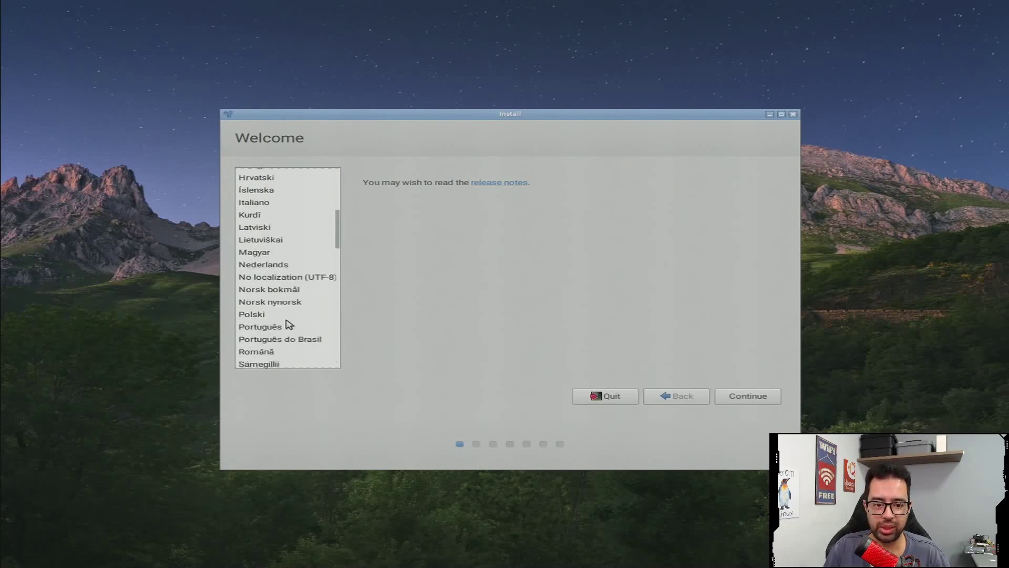
scroll(289, 322, "down", 1)
left_click(290, 311)
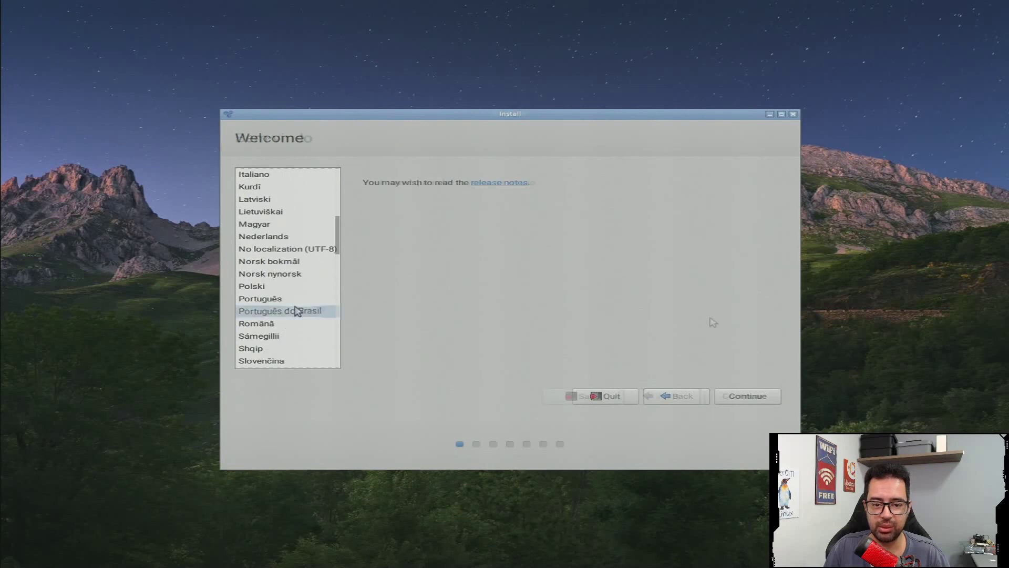
left_click(751, 400)
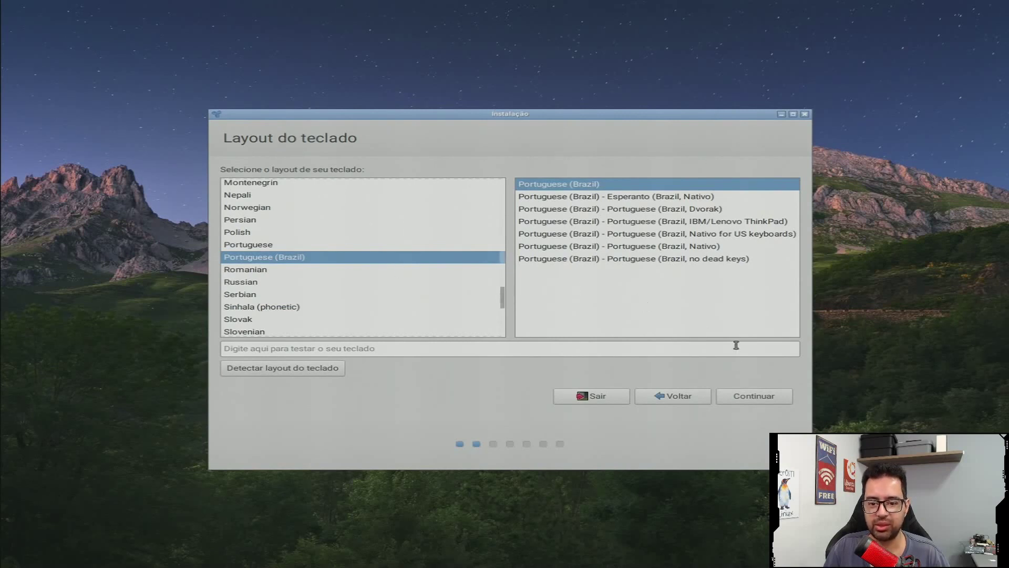
left_click(783, 397)
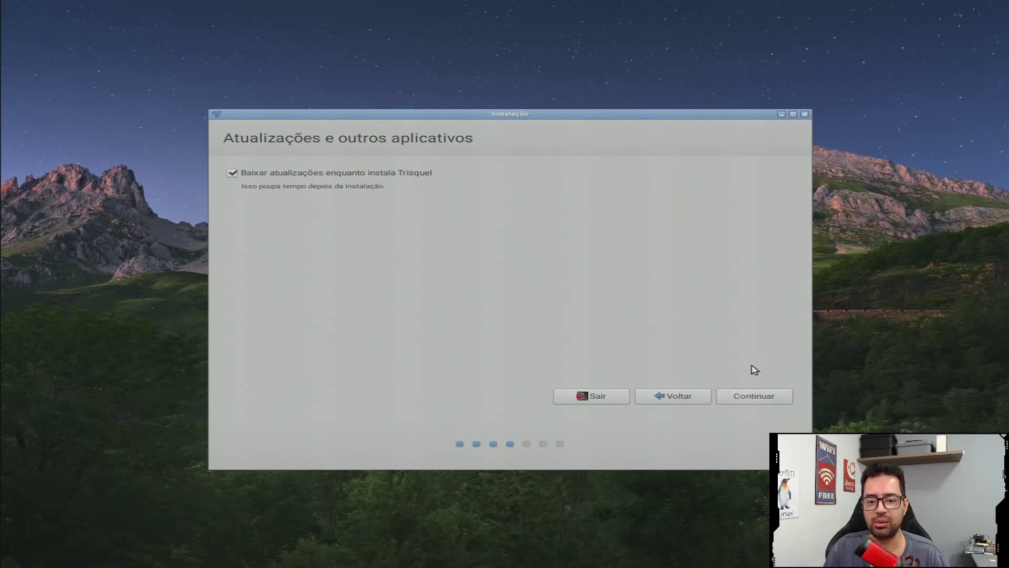
Step: Keep downloading updates during installation and choose to erase the disk and reinstall Trisquel
left_click(753, 397)
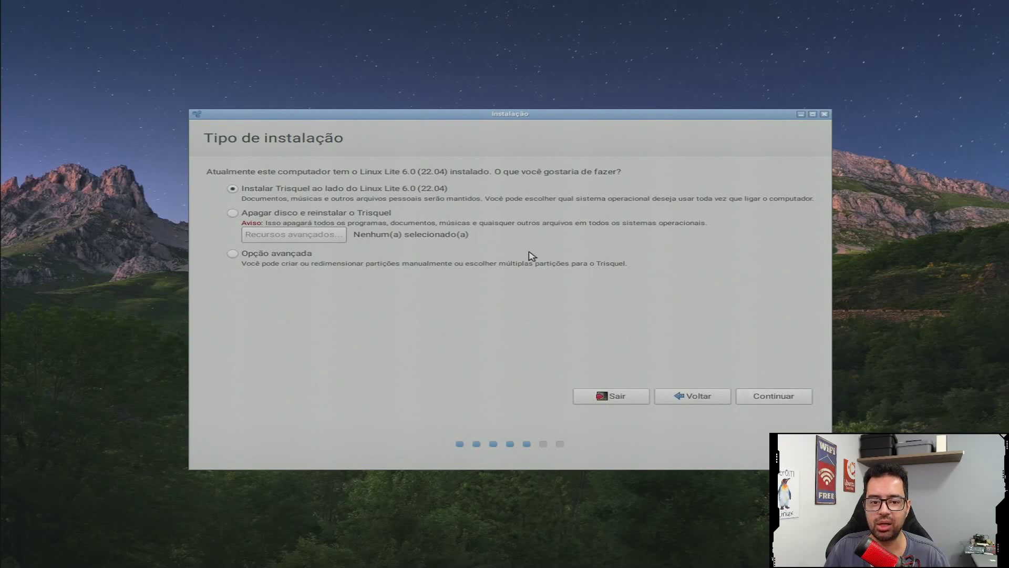
left_click(233, 214)
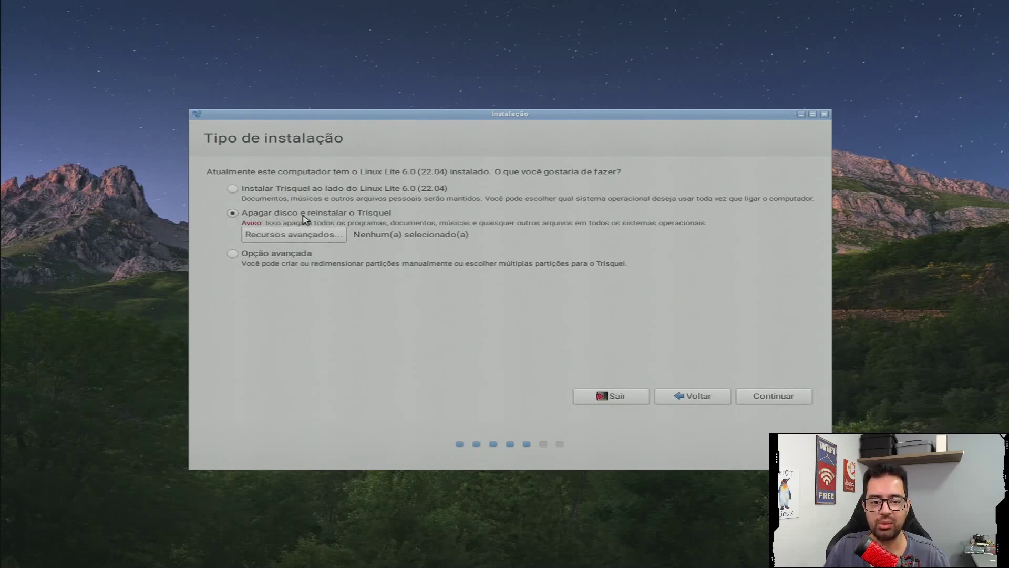
left_click(789, 399)
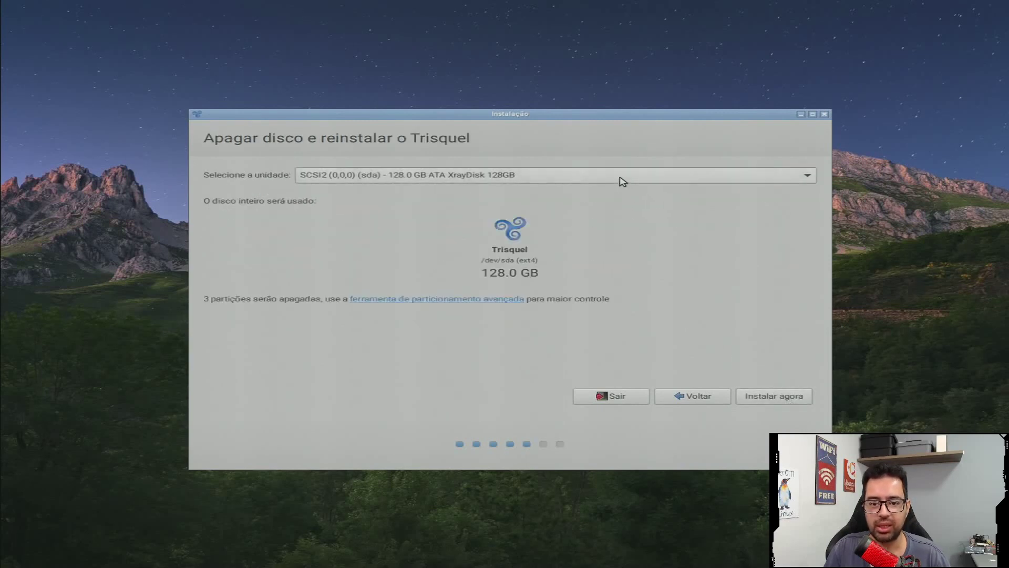
Step: Select the 128.0 GB ATA XrayDisk (sda) as the target drive and confirm writing the changes to it
left_click(622, 180)
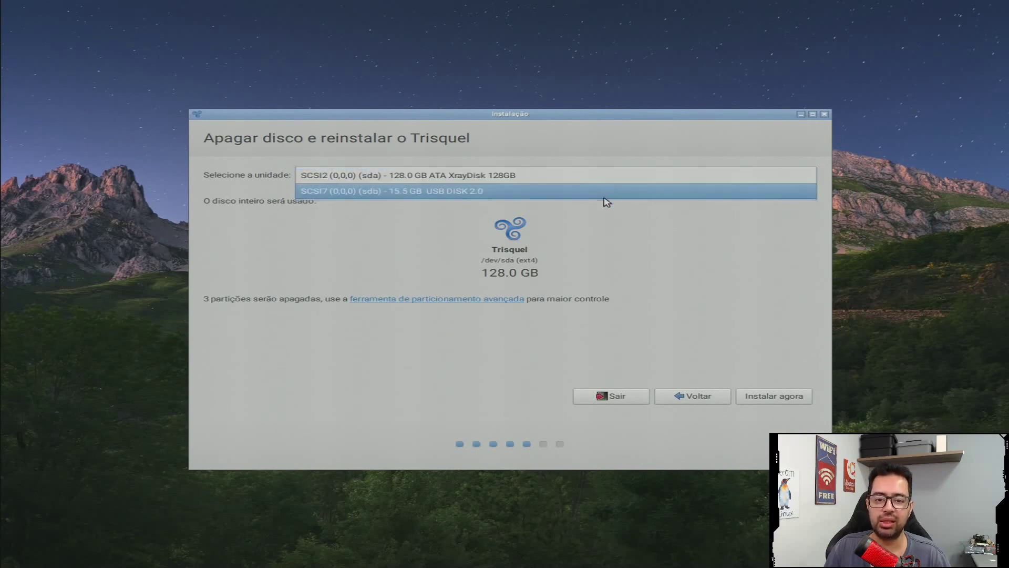
left_click(609, 180)
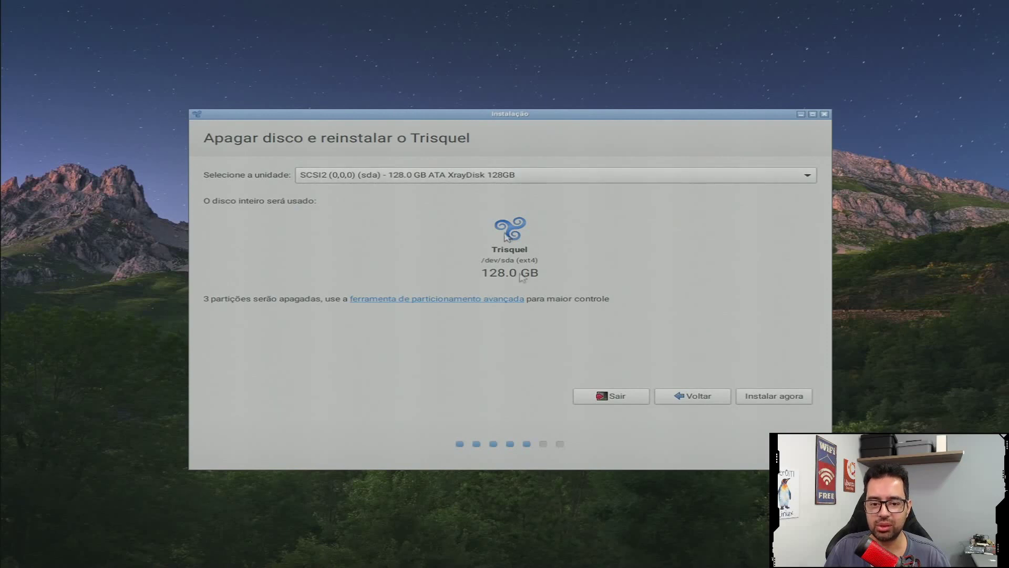
left_click(773, 398)
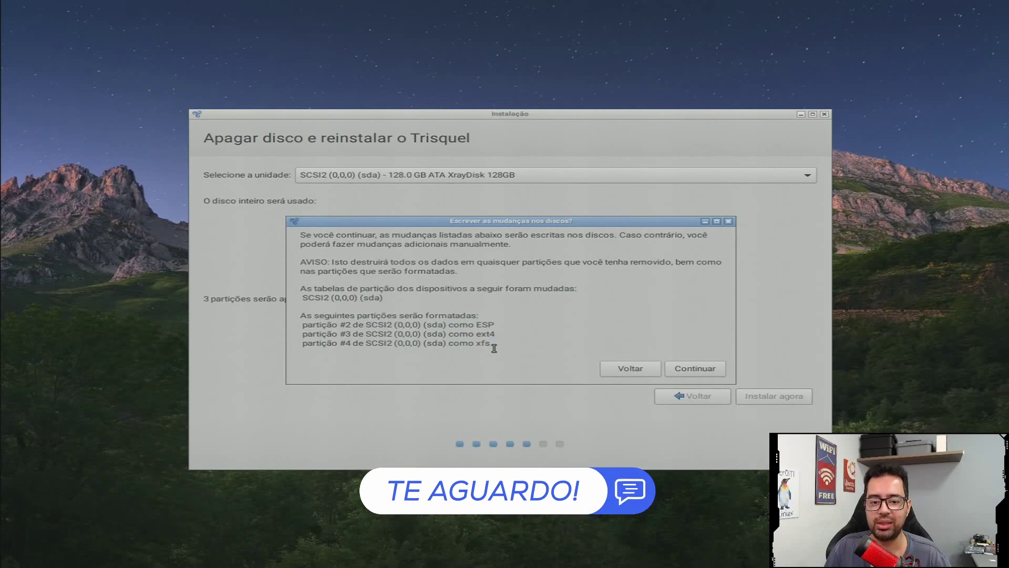
left_click(711, 369)
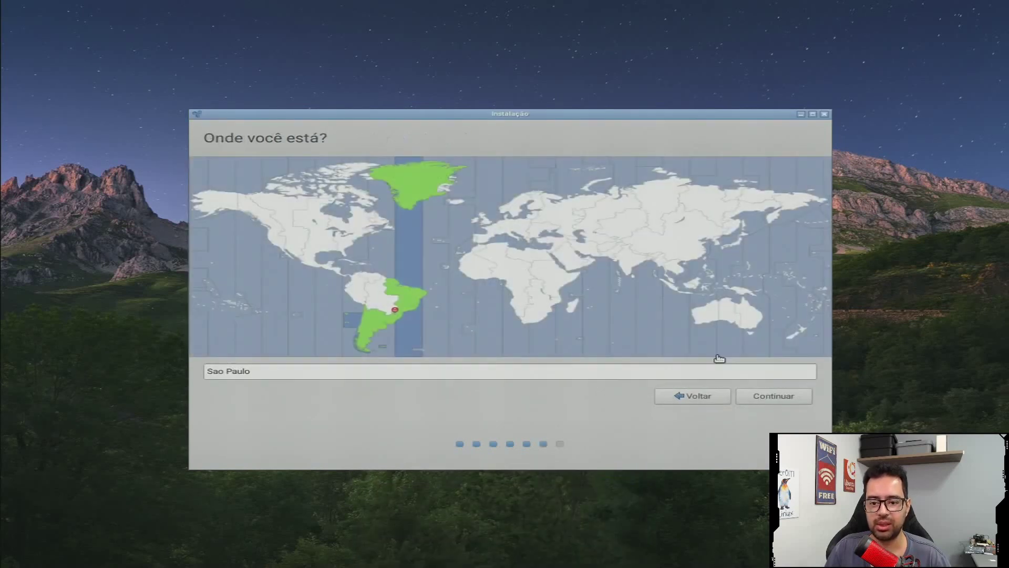
Step: Accept Sao Paulo as the location and enter the user's full name for the new account
left_click(778, 398)
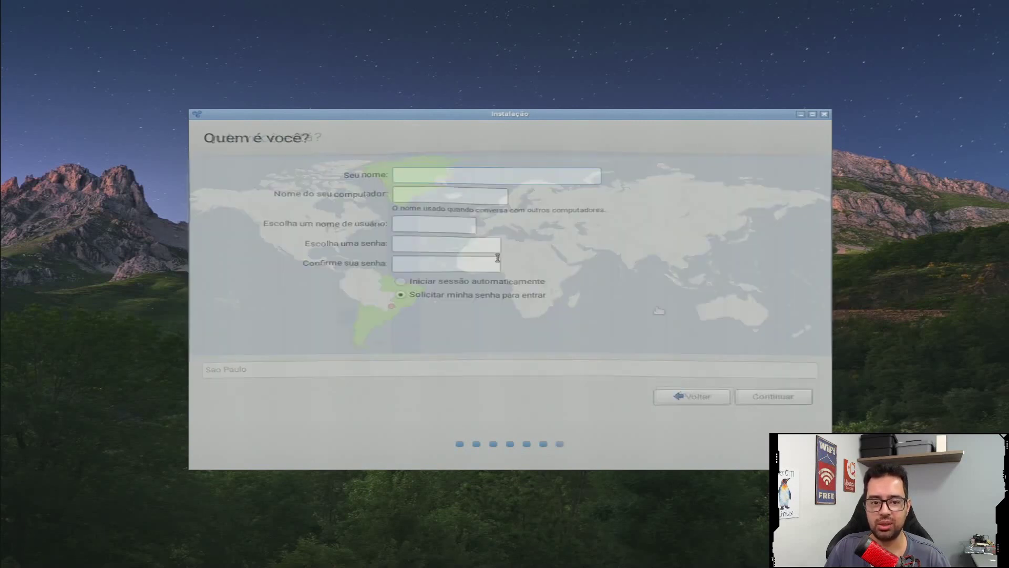
type("Ro")
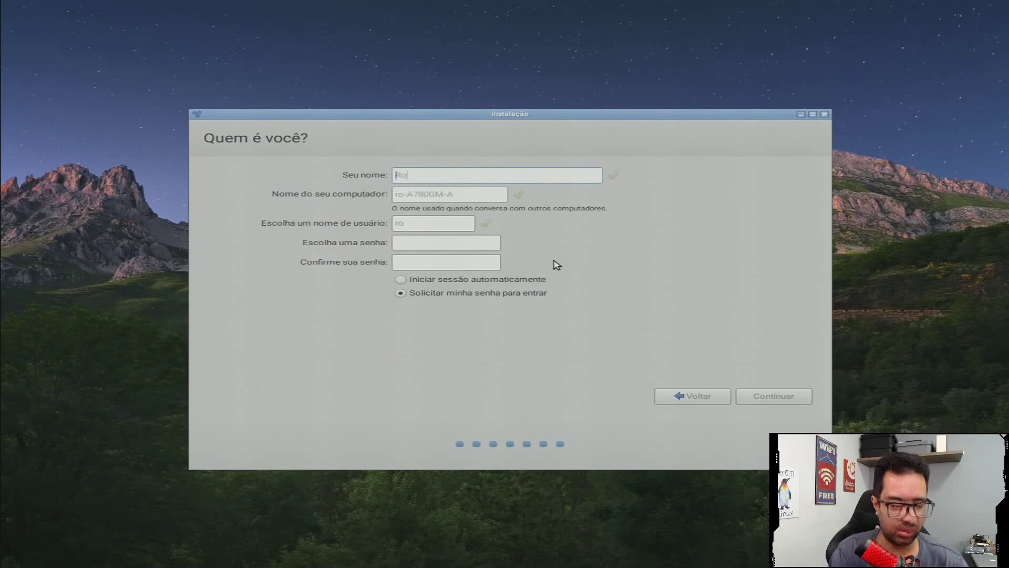
type("gerio Sa")
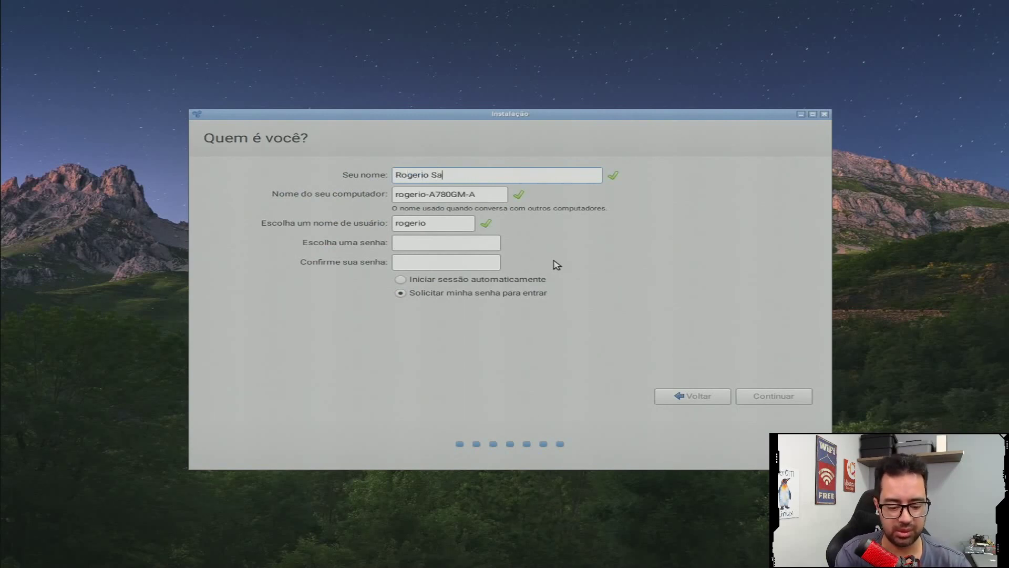
type("mpaio")
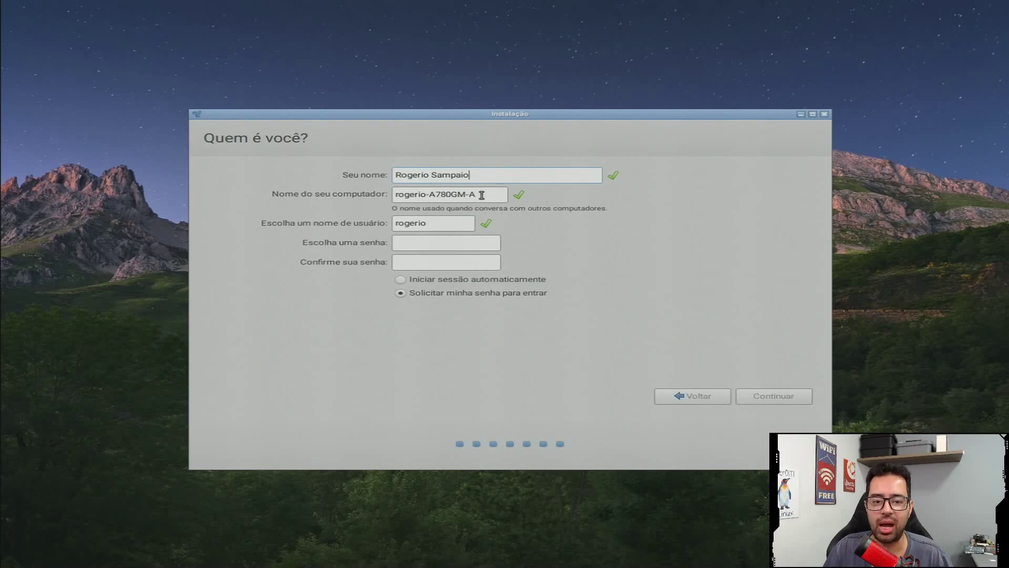
Step: Set the computer name to pc30 and keep the suggested username
key("Tab")
type("pc")
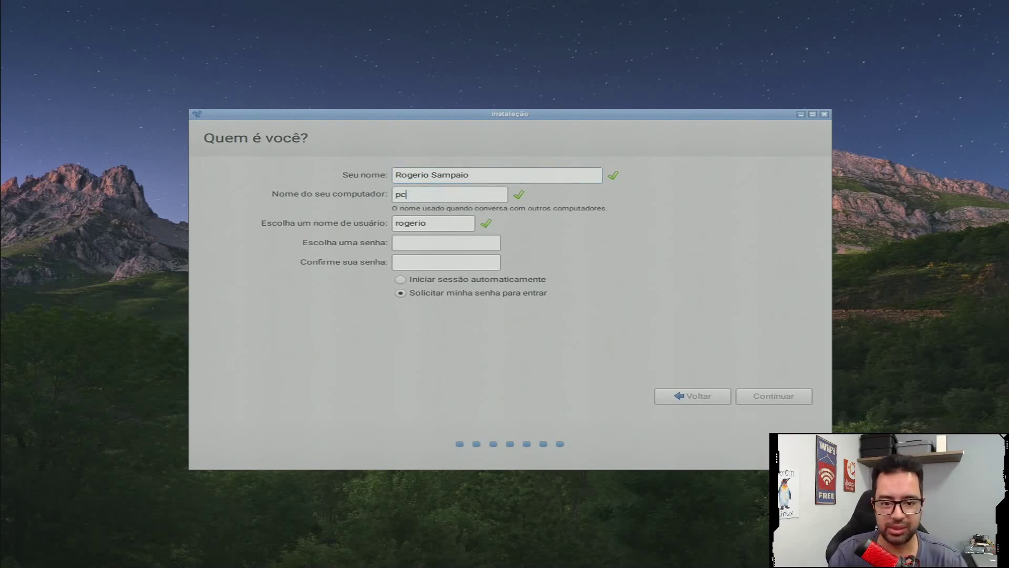
type("30")
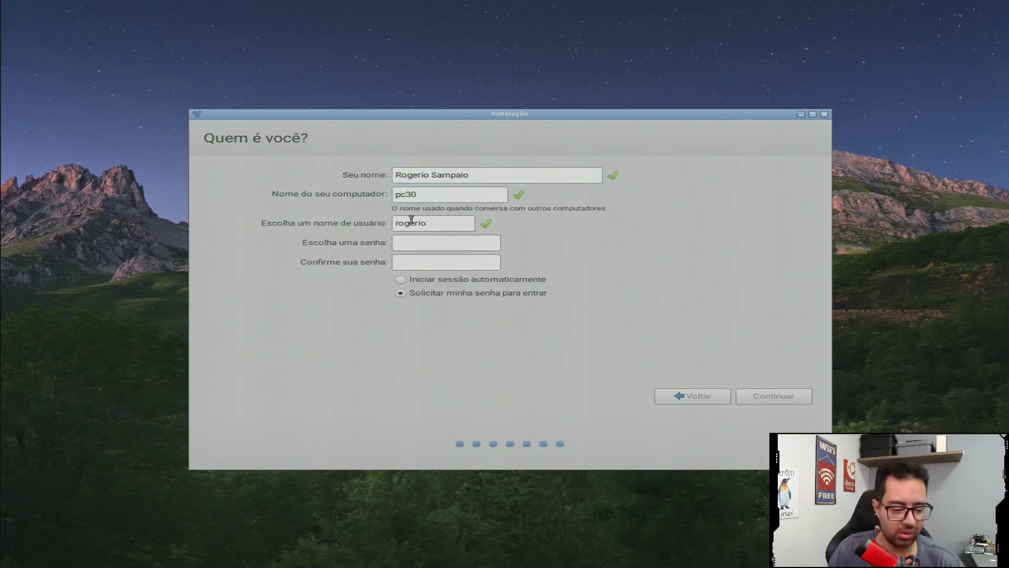
key("Tab")
key("Tab")
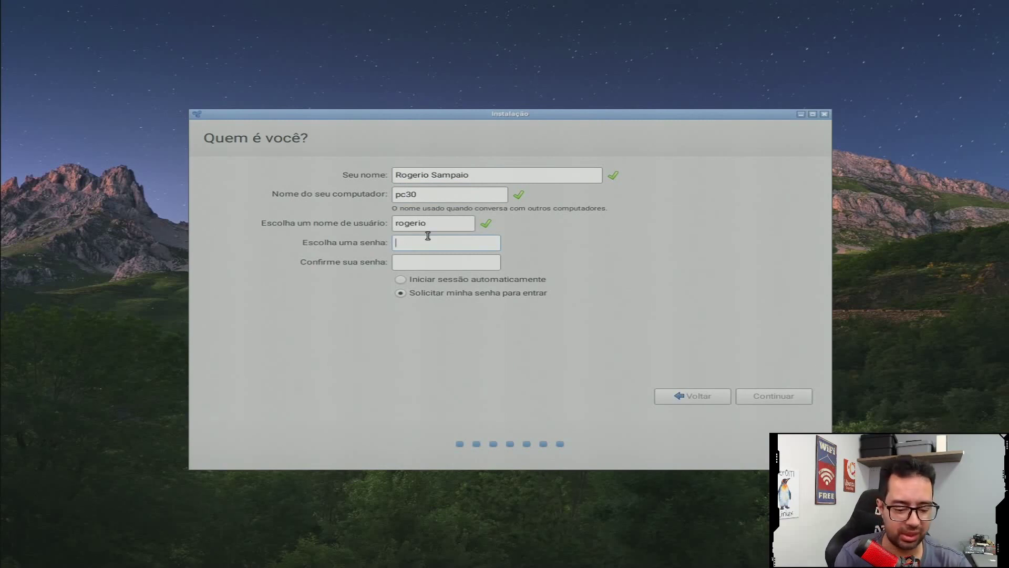
Step: Enter and confirm the account password, keep the password required at login, and proceed with the installation
type("•••••••")
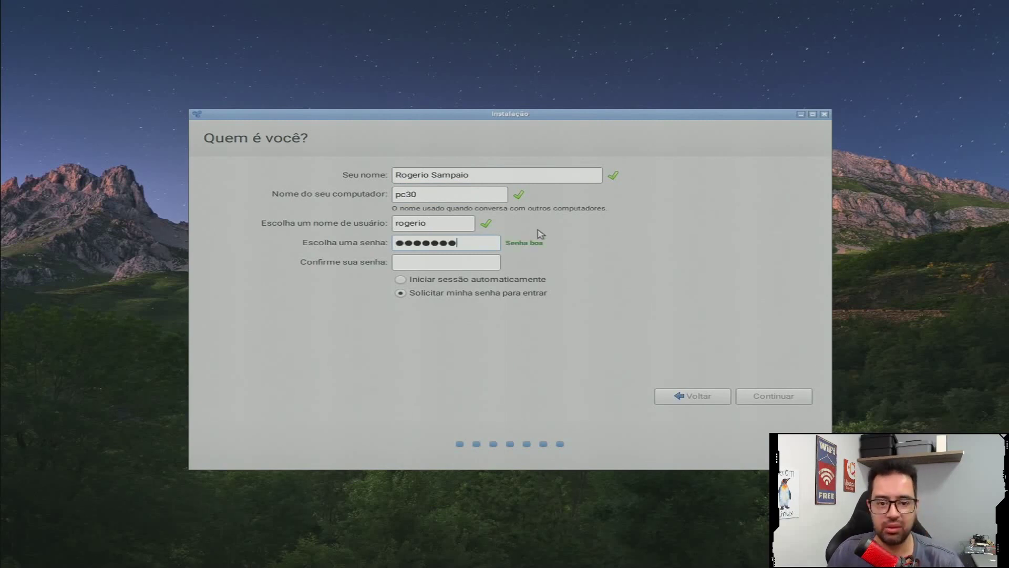
left_click(459, 266)
type("•••••••")
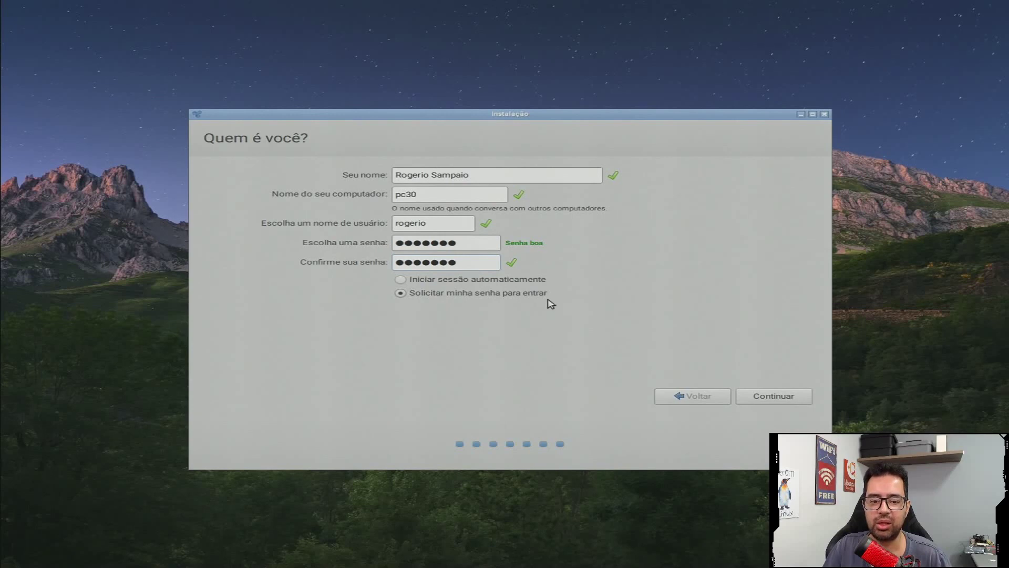
left_click(772, 397)
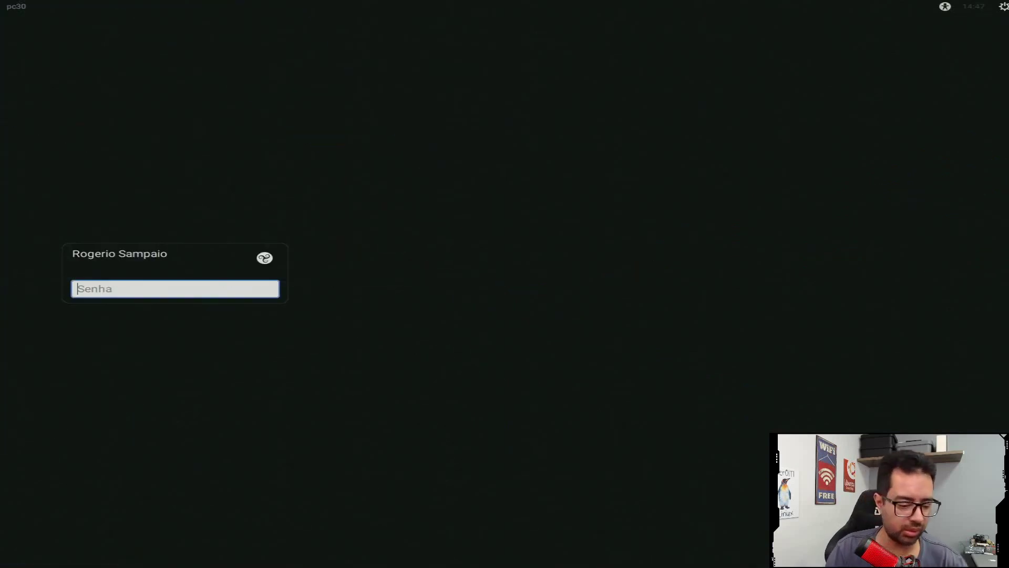
Step: Log in to the installed Trisquel system with the account password
type("••")
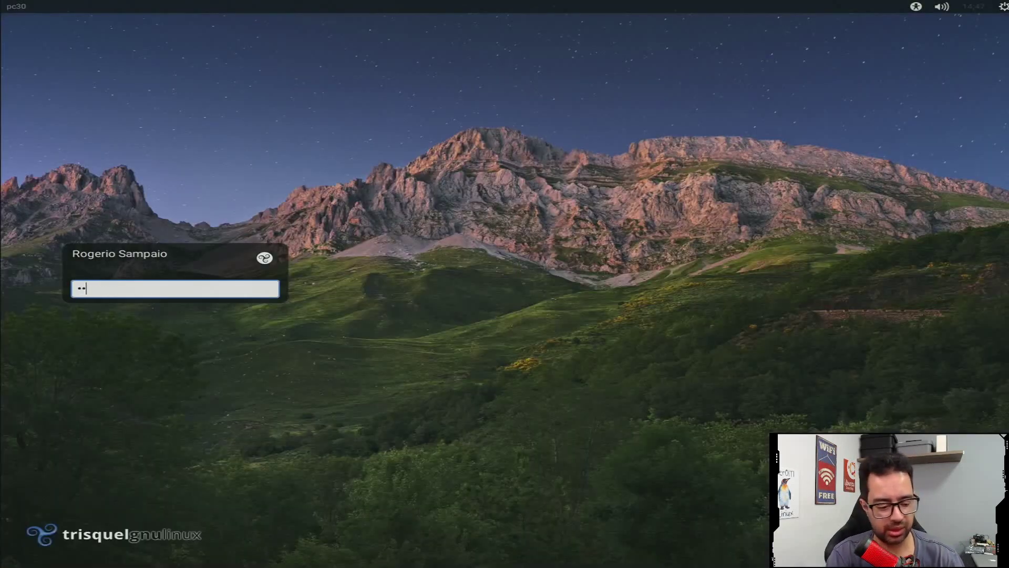
type("••••••")
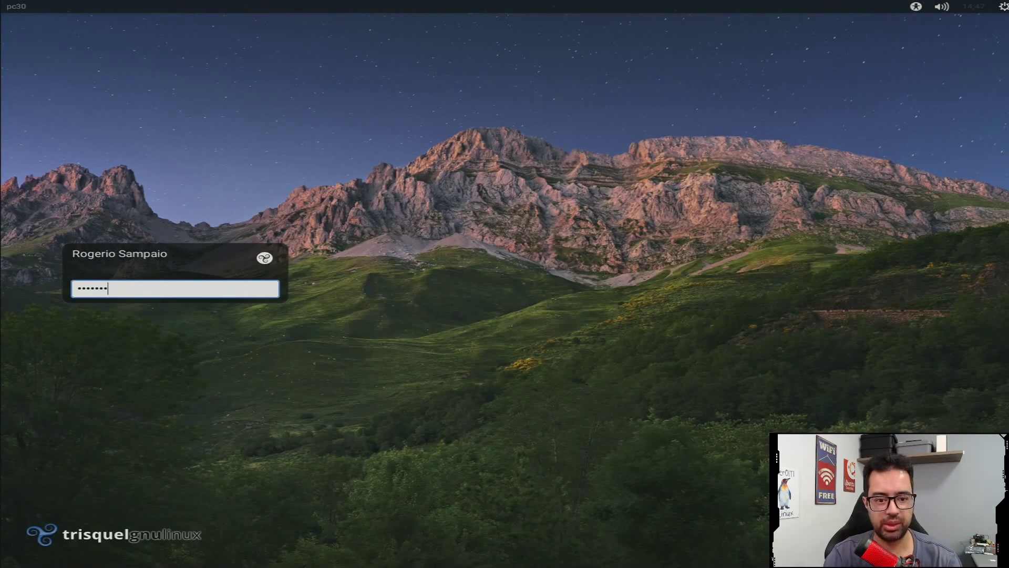
key("Return")
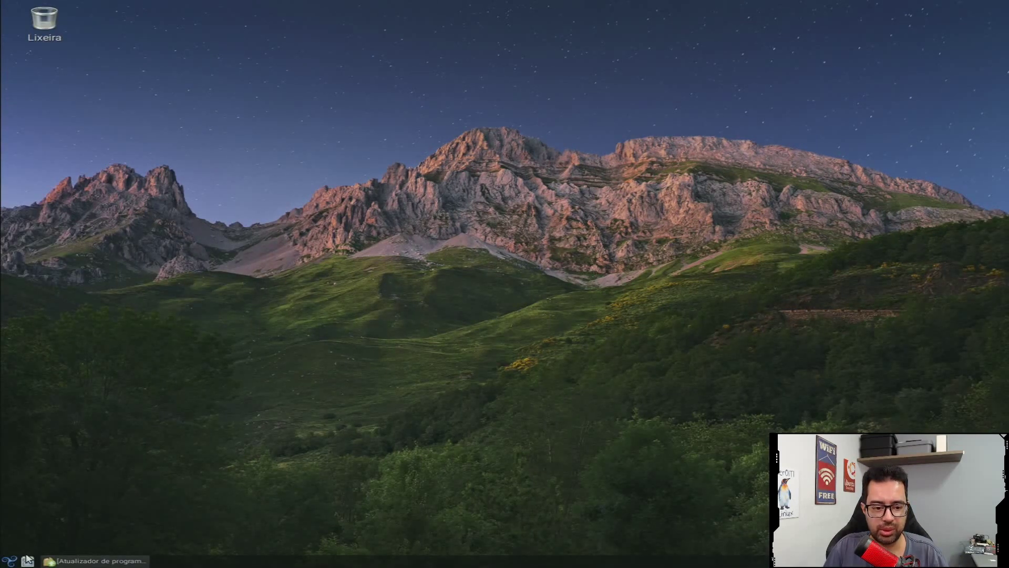
Step: Examine the installed applications in the Acessórios, Internet, Multimídia and Sistema categories, along with Preferências
left_click(15, 560)
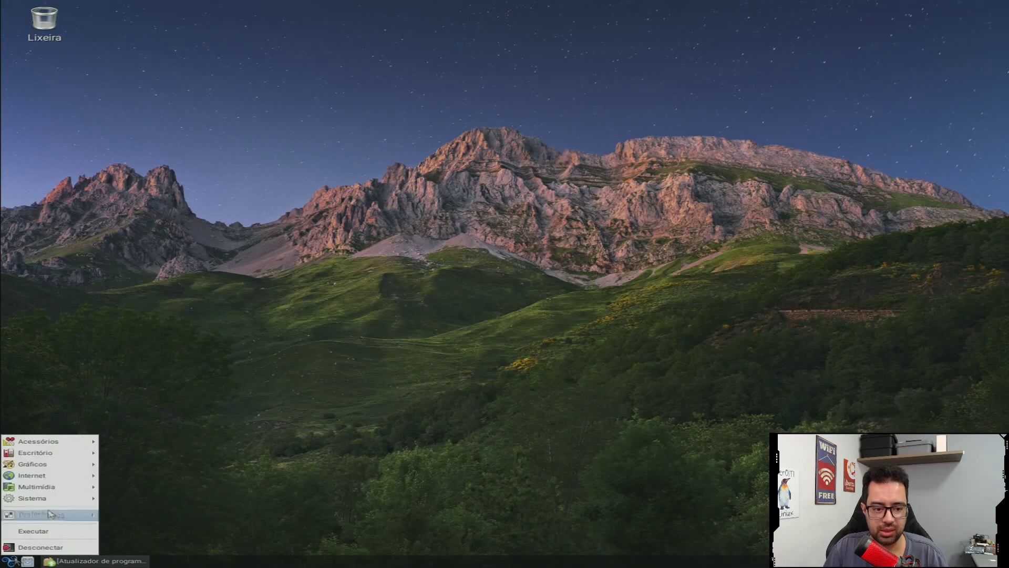
mouse_move(59, 444)
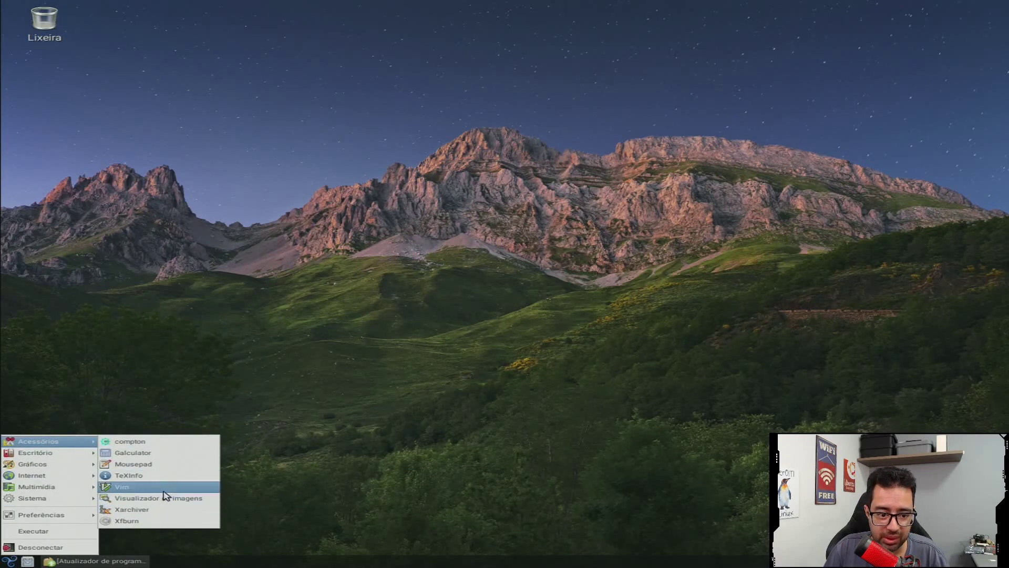
mouse_move(78, 462)
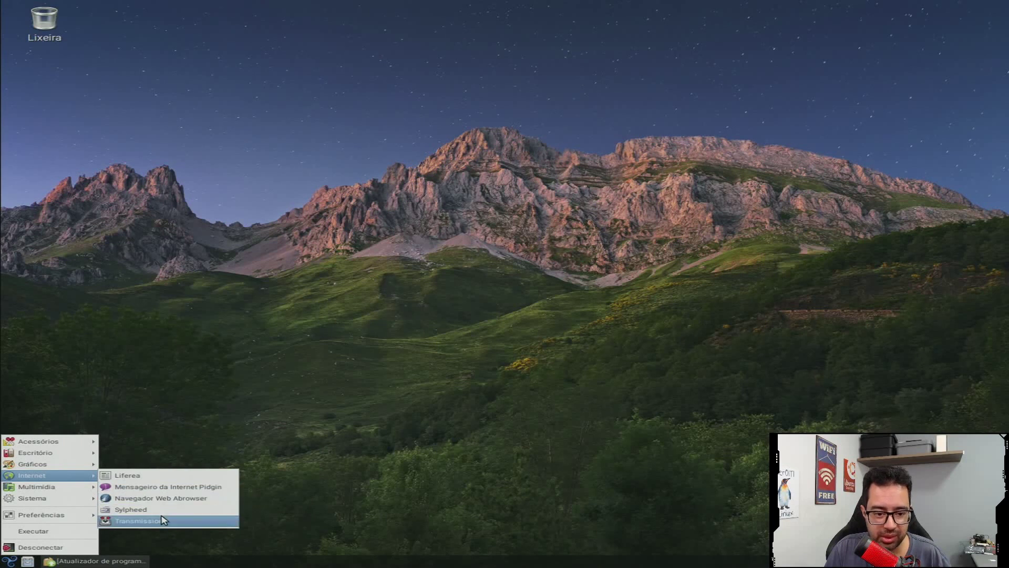
mouse_move(46, 490)
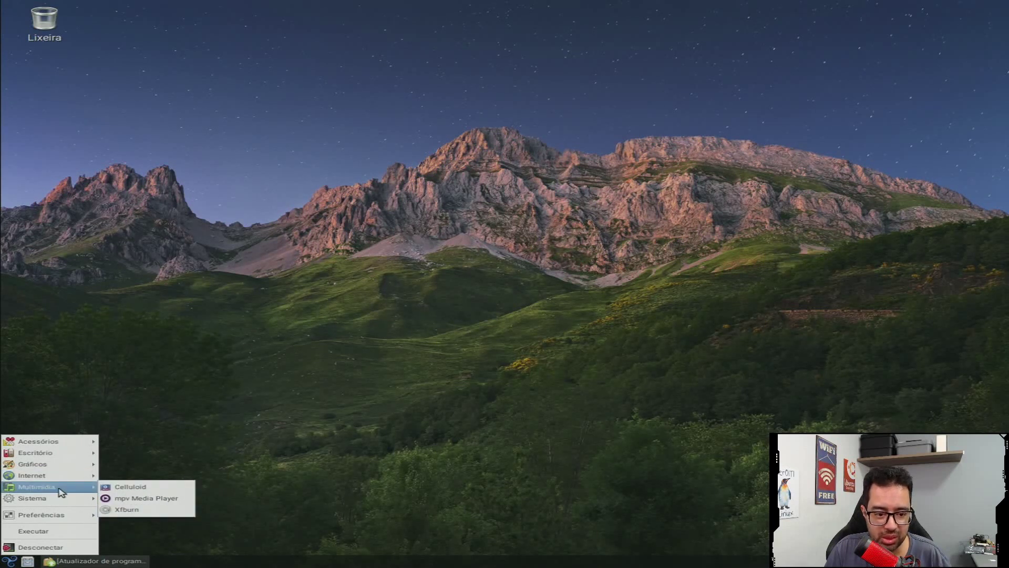
mouse_move(79, 498)
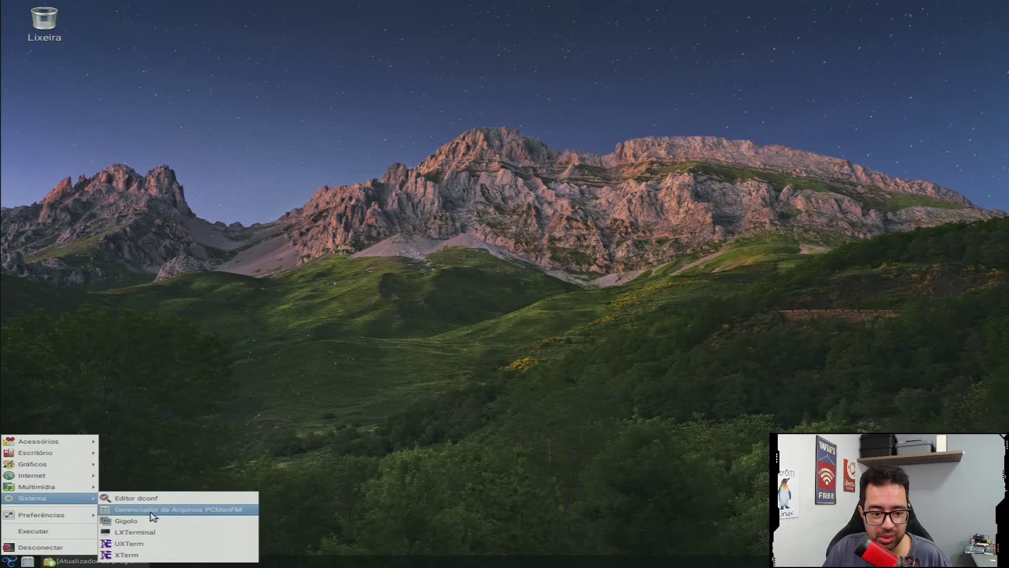
mouse_move(37, 515)
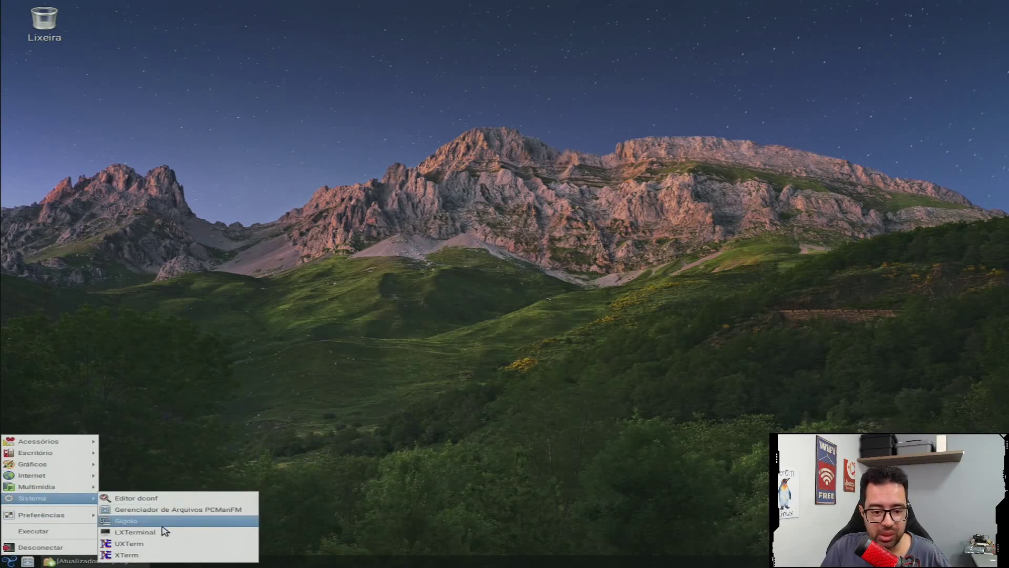
Step: Open LXTerminal, enlarge its text by three zoom levels and clear the screen
left_click(167, 535)
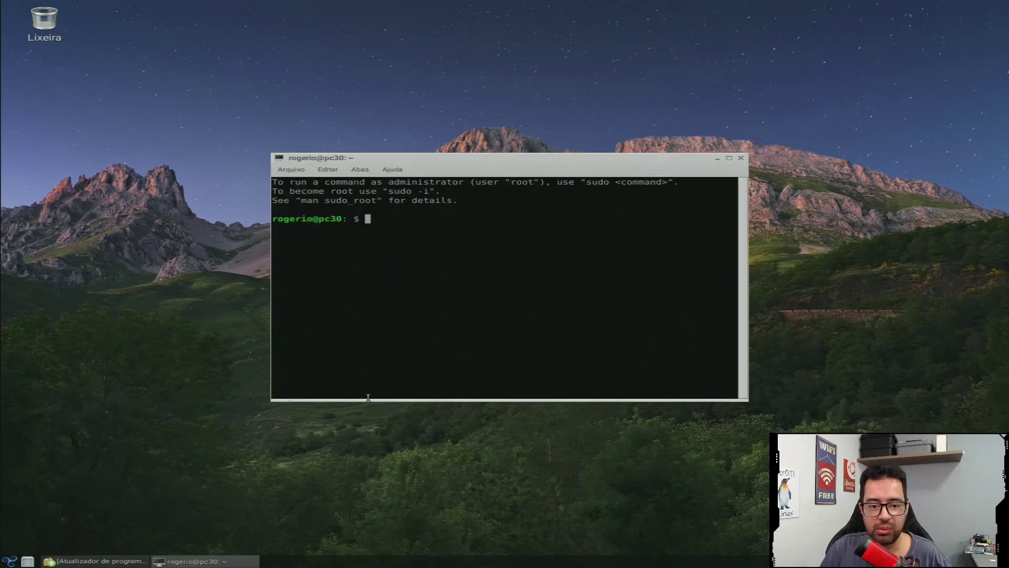
key("ctrl+plus")
key("ctrl+plus")
key("ctrl+plus")
key("ctrl+l")
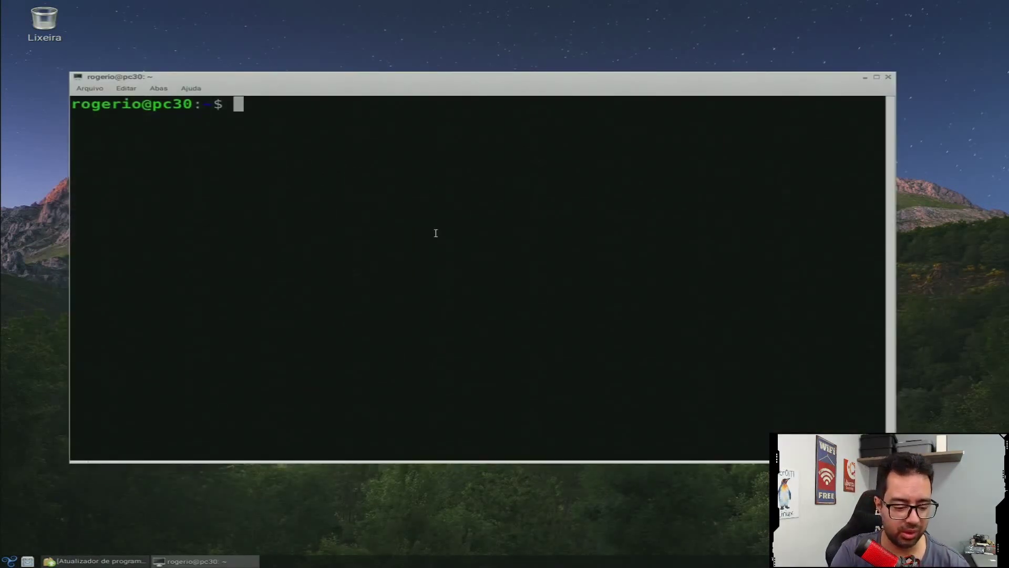
Step: Show the kernel details with uname -a and the file system table with cat /etc/fstab
type("uname -a")
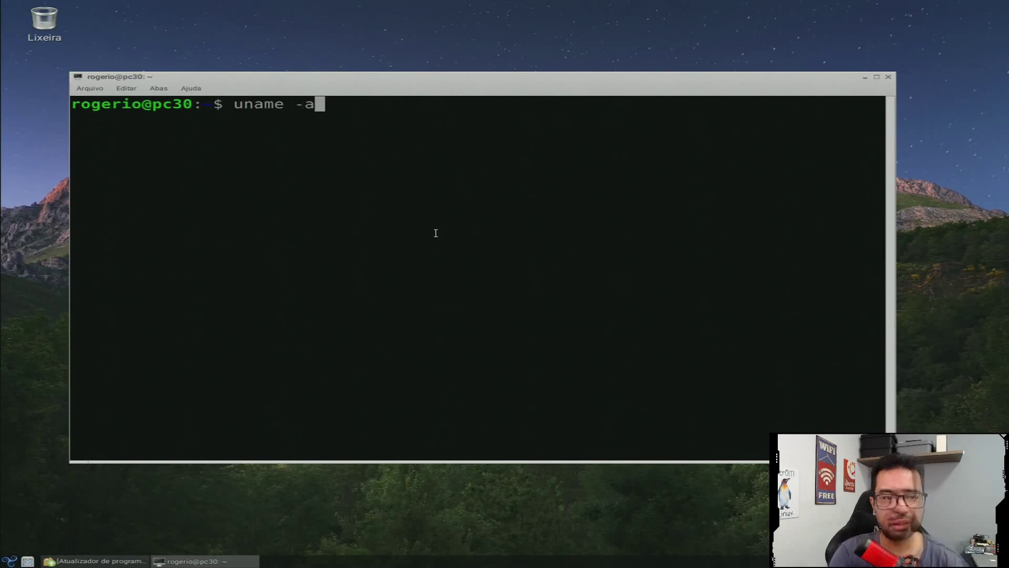
key("Return")
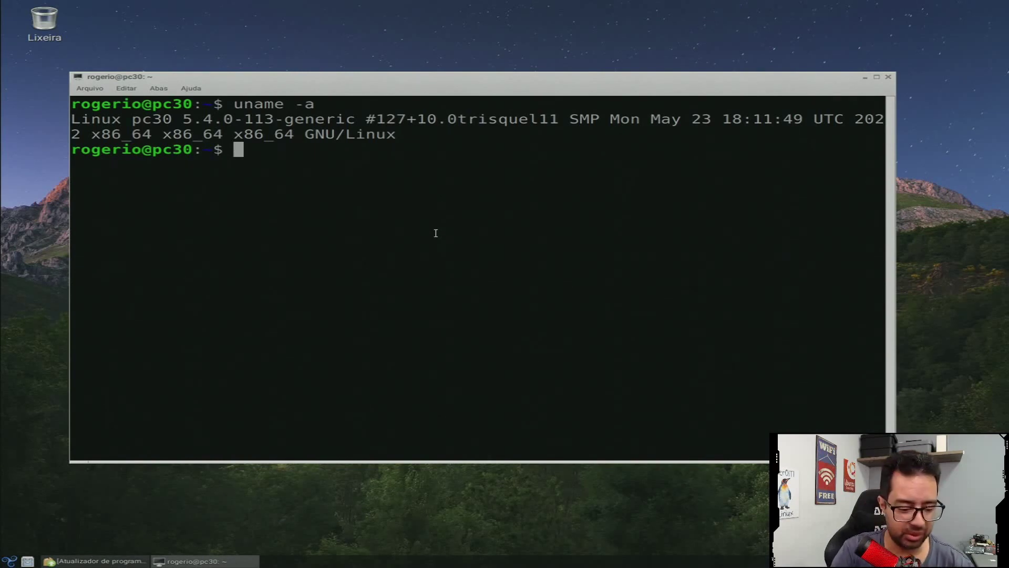
type("cat /")
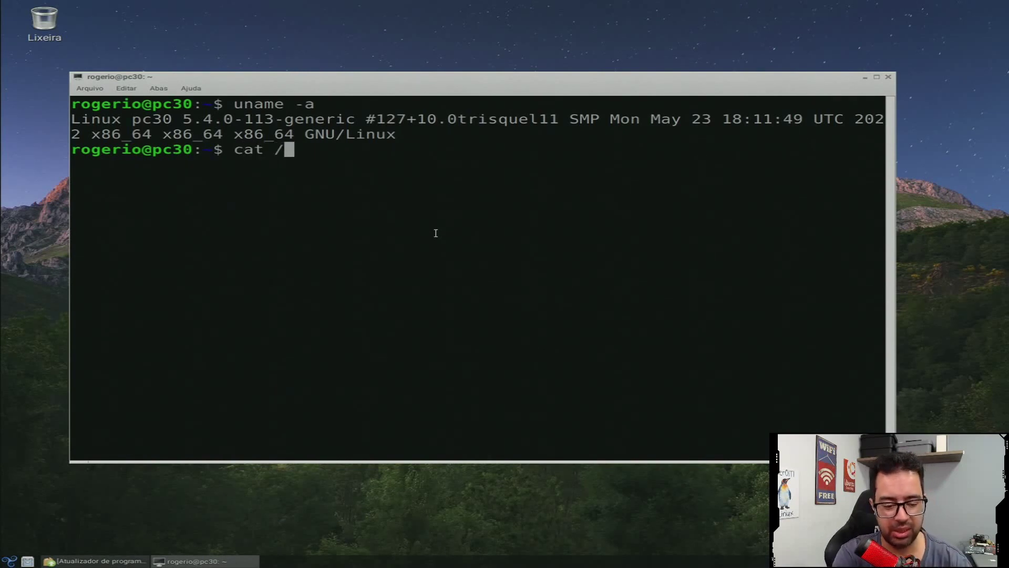
type("etc/fs")
key("Tab")
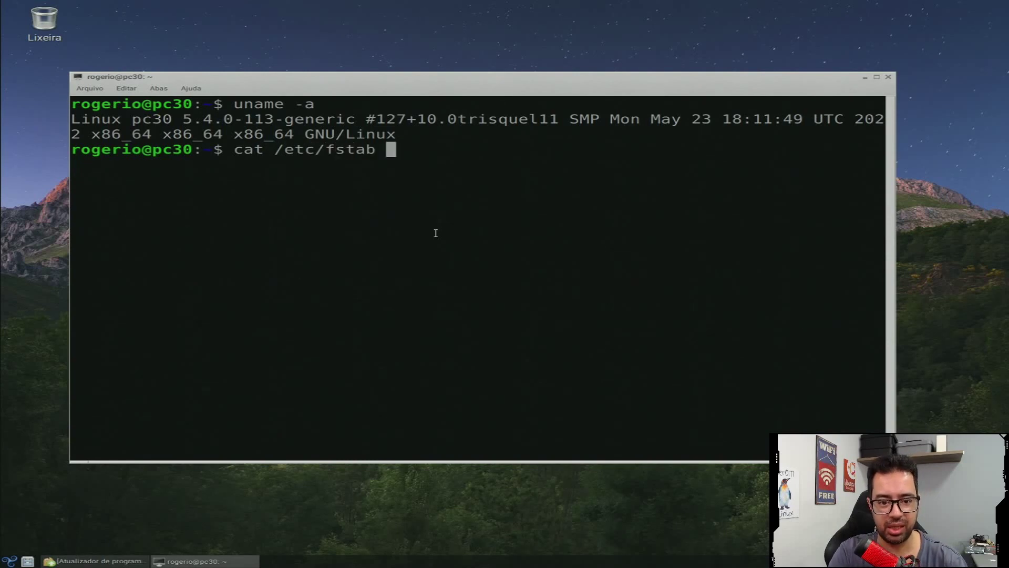
key("Return")
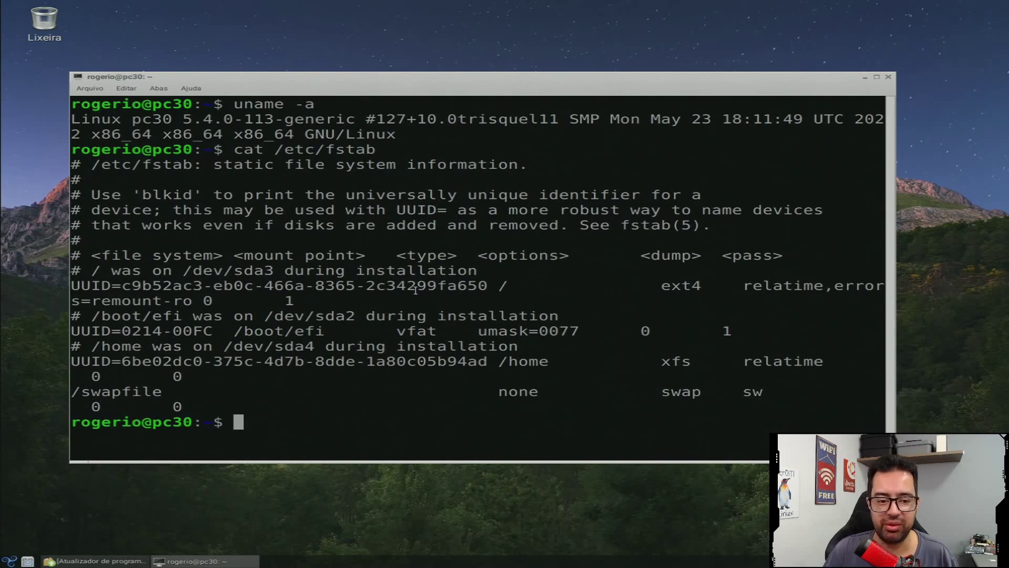
Step: Clear the terminal, run htop to inspect resource usage and maximize the terminal window
type("clear")
key("Return")
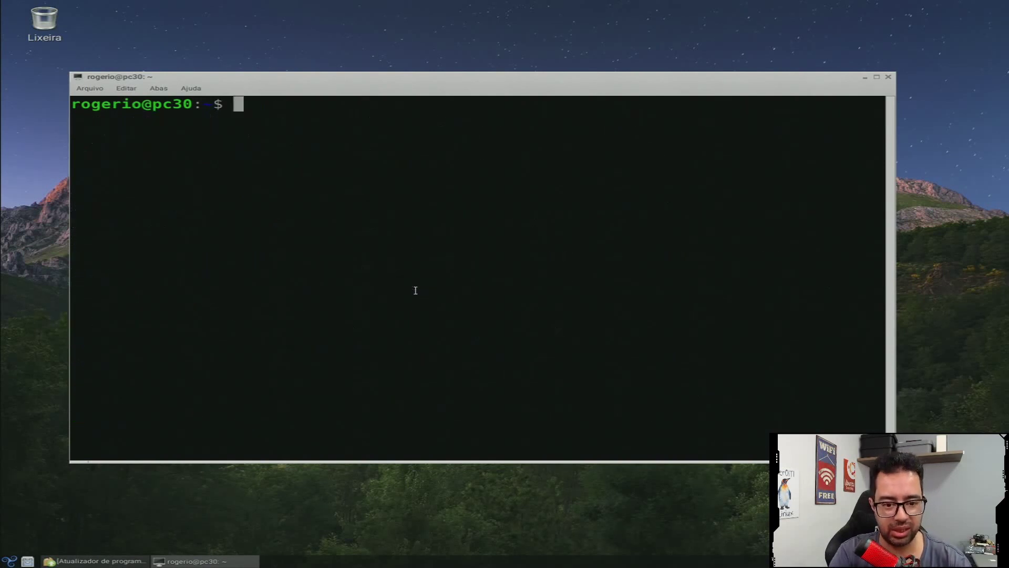
type("htop")
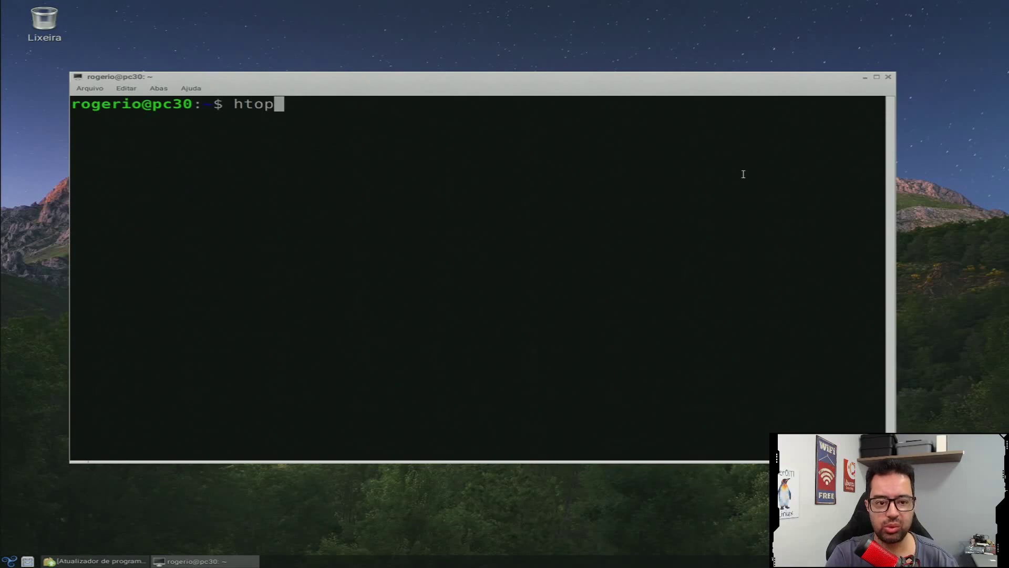
key("Return")
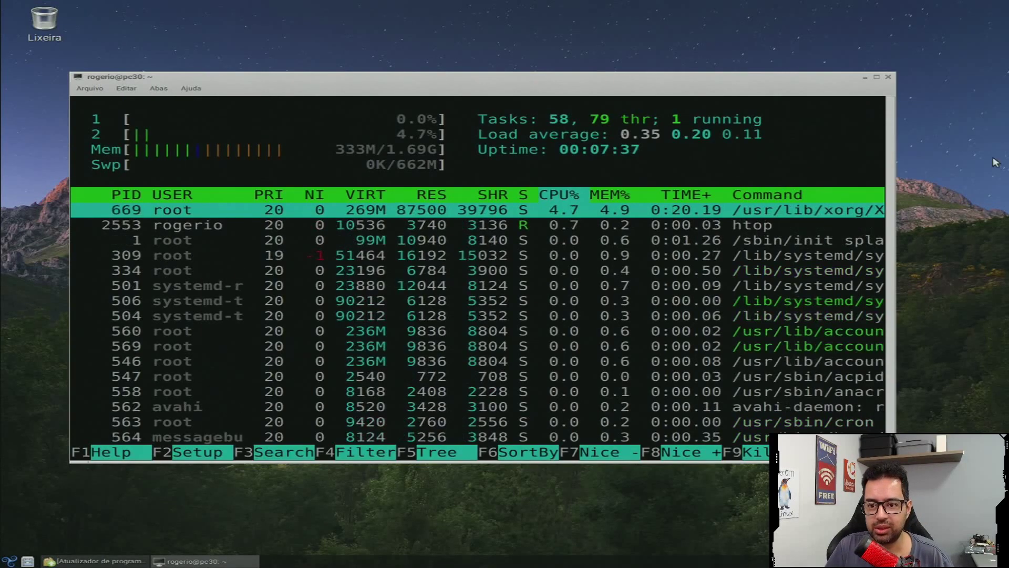
left_click(871, 77)
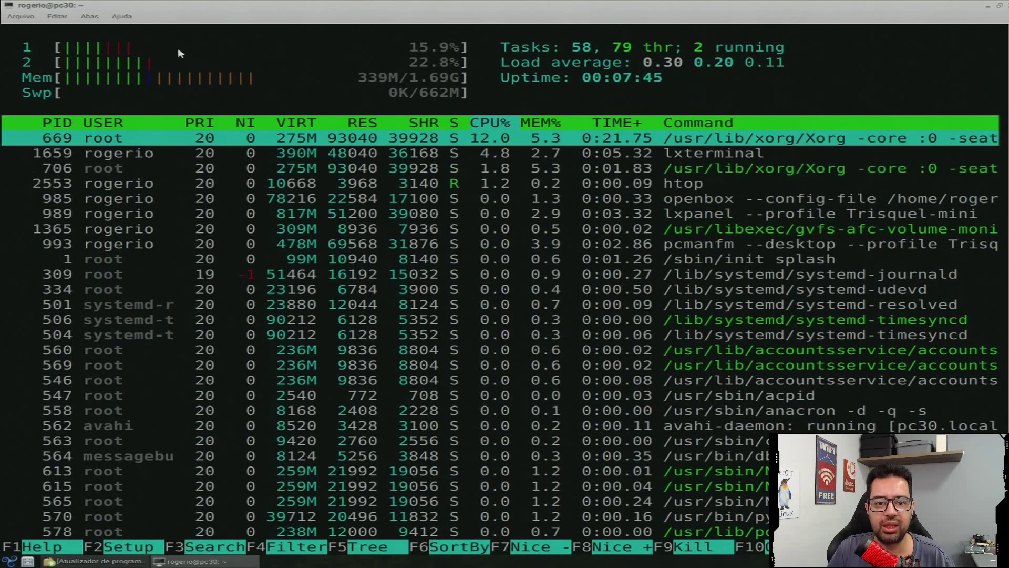